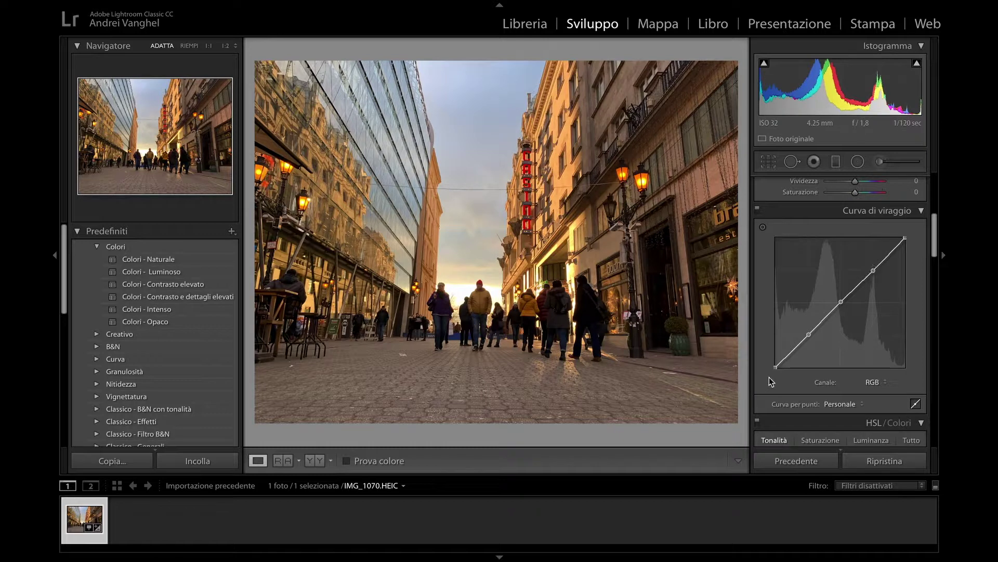
# Shape the RGB tone curve into an S by lowering the shadow point to about 25.1 / 15.7 %, lowering the midtones and raising the highlights
pyautogui.moveTo(777, 366); pyautogui.dragTo(806, 347)
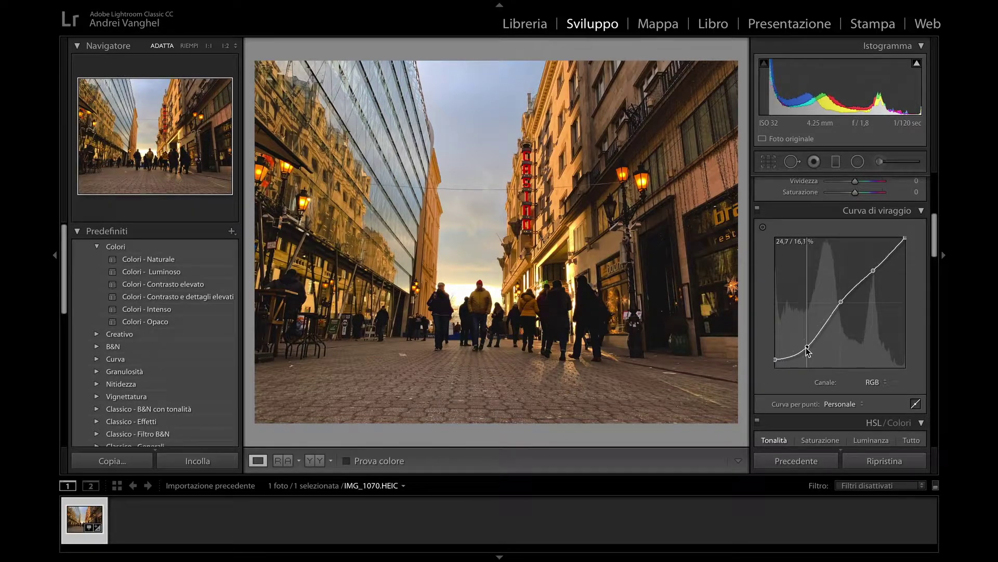
pyautogui.moveTo(841, 302); pyautogui.dragTo(839, 315)
pyautogui.moveTo(873, 271); pyautogui.dragTo(878, 261)
pyautogui.moveTo(842, 315); pyautogui.dragTo(842, 312)
pyautogui.moveTo(806, 347); pyautogui.dragTo(807, 349)
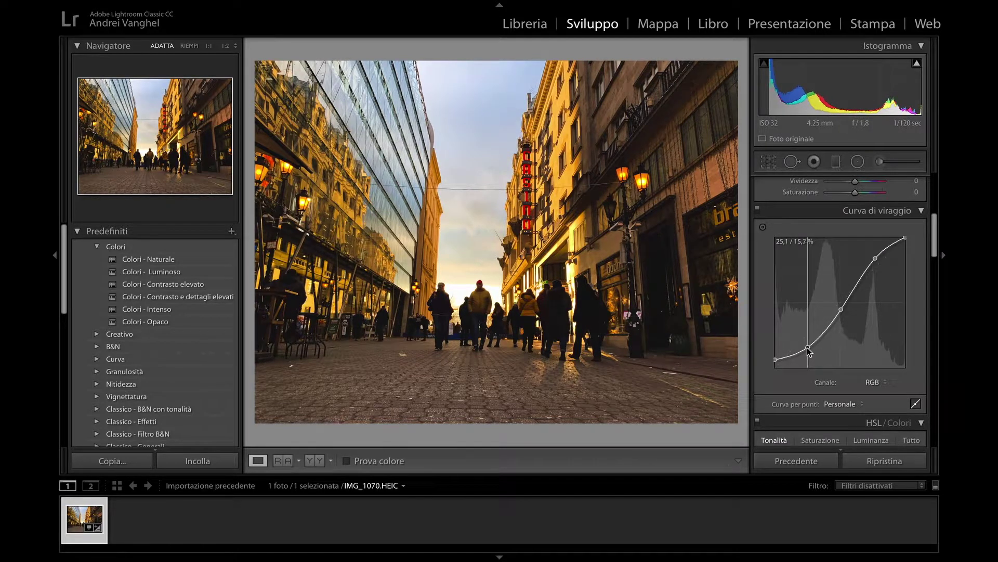
# Set the HSL hue (Tonalità) of Blu to -44 and Arancione to -33
pyautogui.scroll(-5, 860, 348)
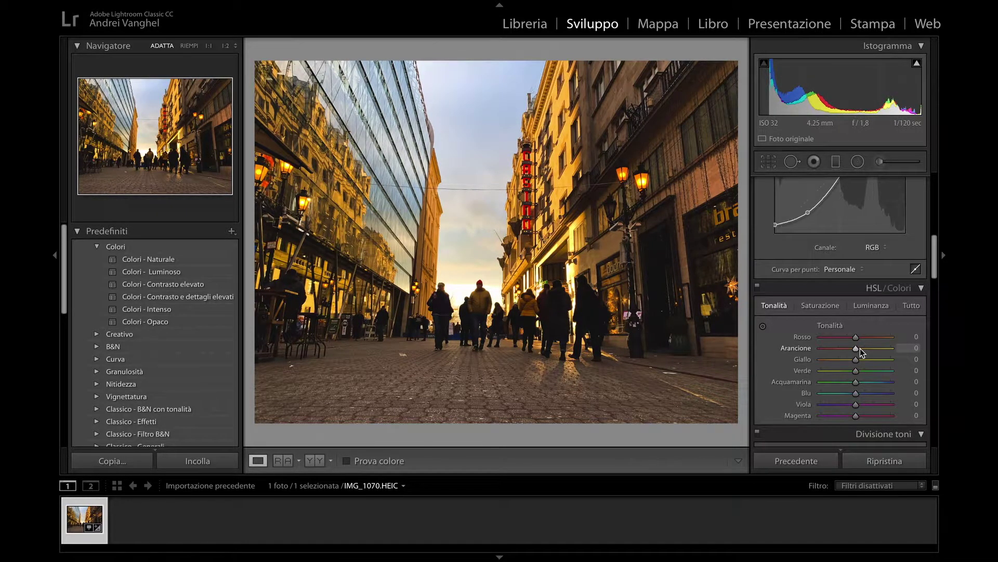
pyautogui.scroll(-2, 860, 348)
pyautogui.moveTo(856, 318); pyautogui.dragTo(883, 319)
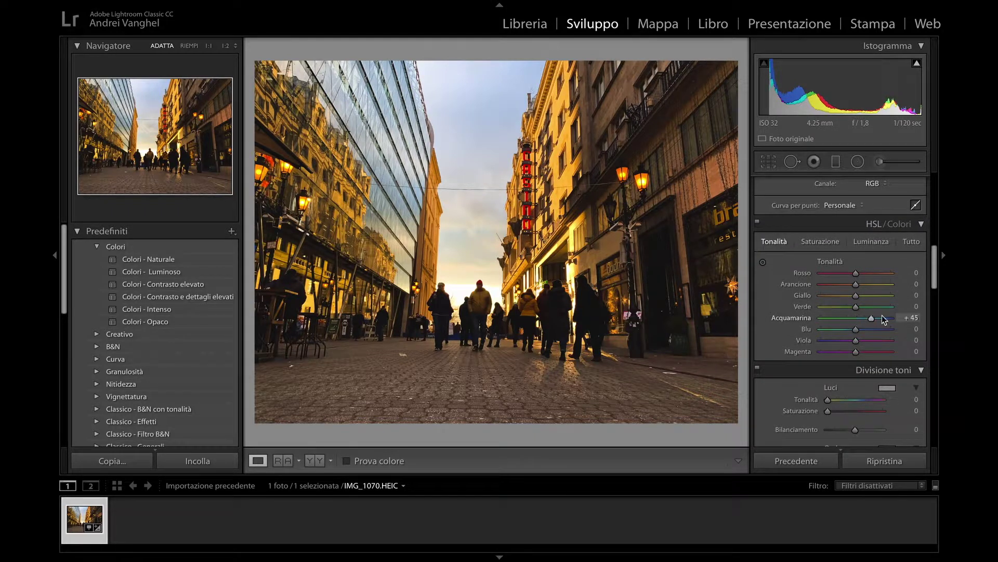
pyautogui.hotkey('ctrl', 'z')
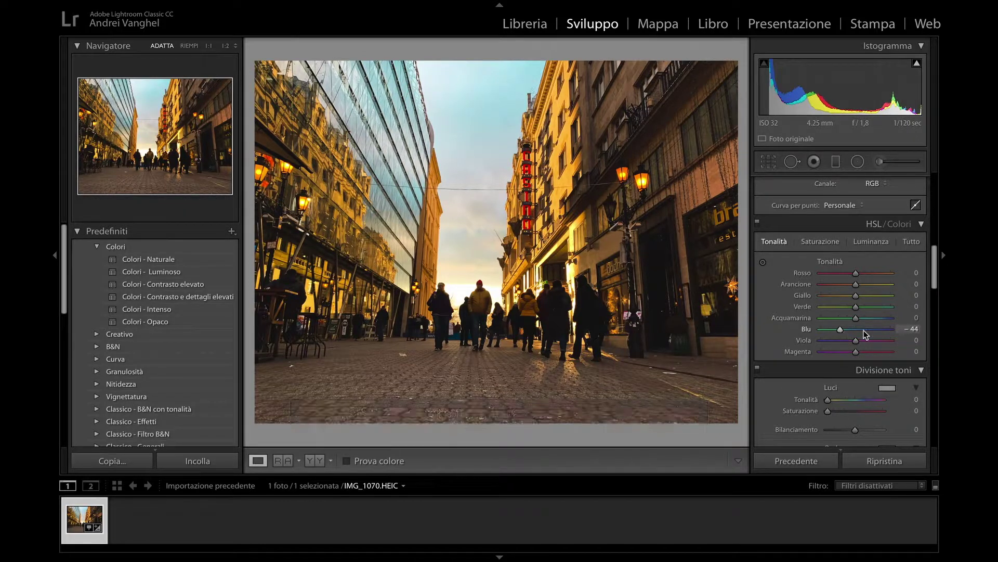
pyautogui.moveTo(856, 285)
pyautogui.mouseDown()
pyautogui.moveTo(871, 285)
pyautogui.moveTo(844, 285)
pyautogui.mouseUp()
pyautogui.hotkey('ctrl', 'z')
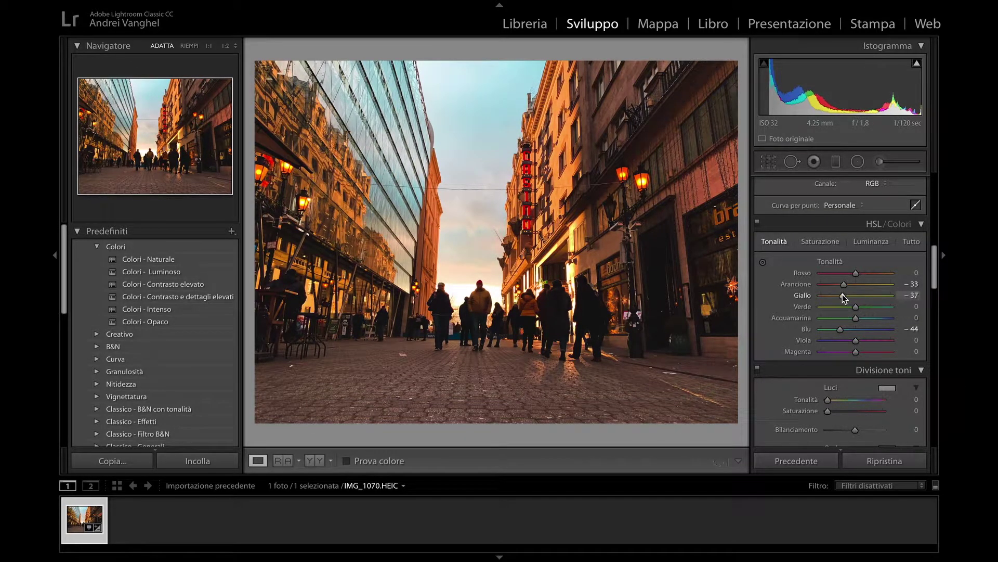
pyautogui.hotkey('ctrl', 'z')
pyautogui.moveTo(842, 294); pyautogui.dragTo(894, 273)
pyautogui.hotkey('ctrl', 'z')
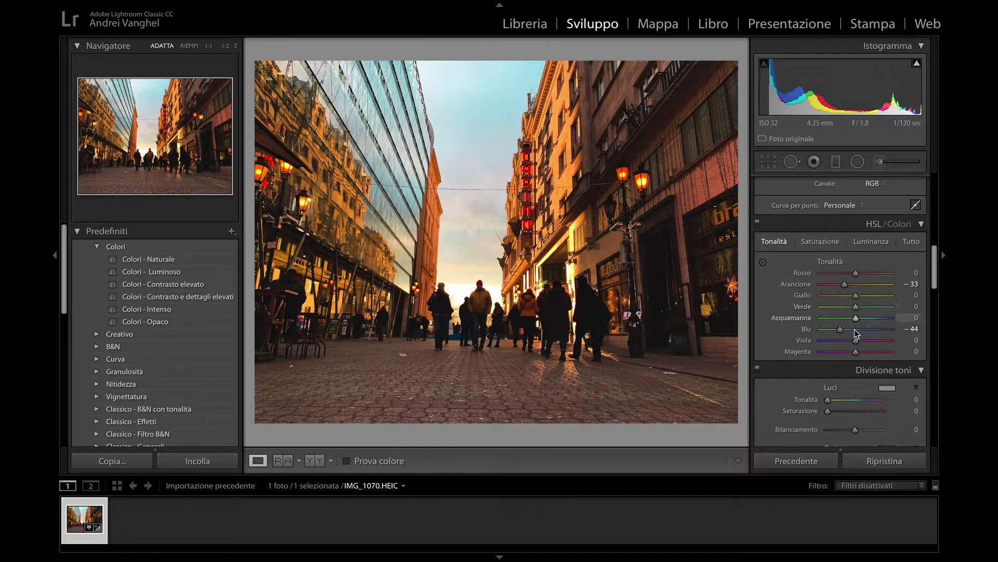
# Tint the highlights (Luci) in the split toning settings with hue 180 and saturation 30
pyautogui.scroll(-15, 847, 341)
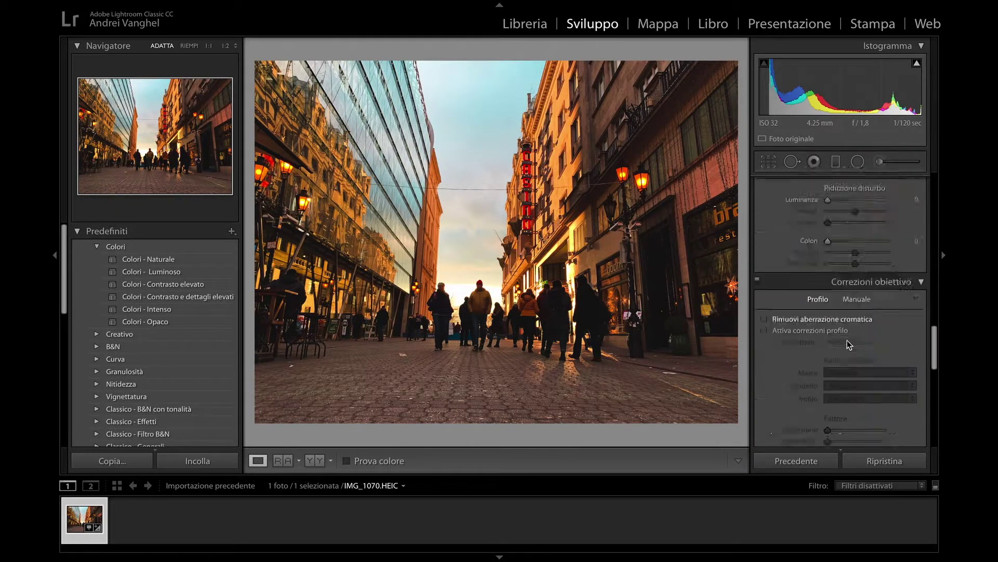
pyautogui.scroll(8, 847, 340)
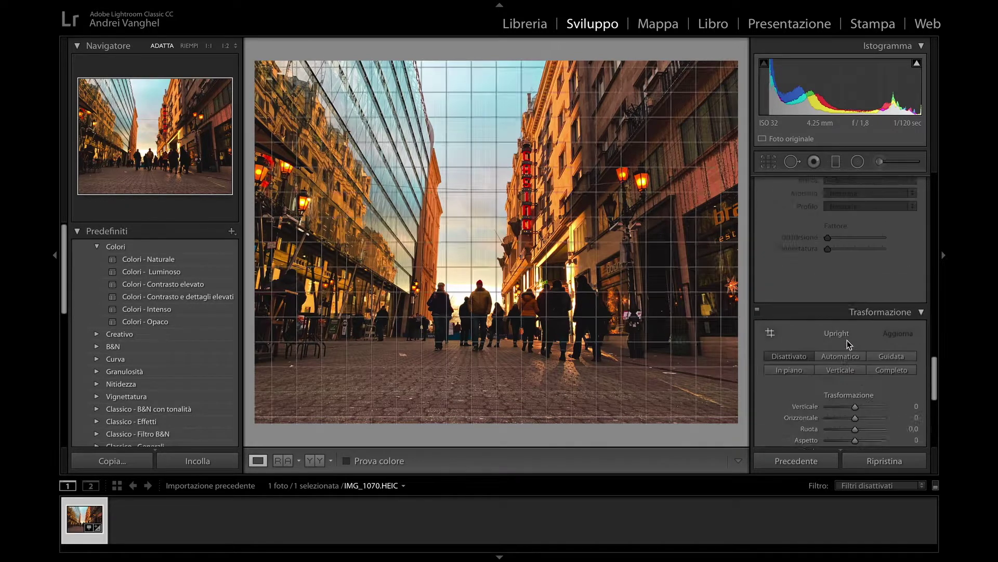
pyautogui.scroll(4, 847, 340)
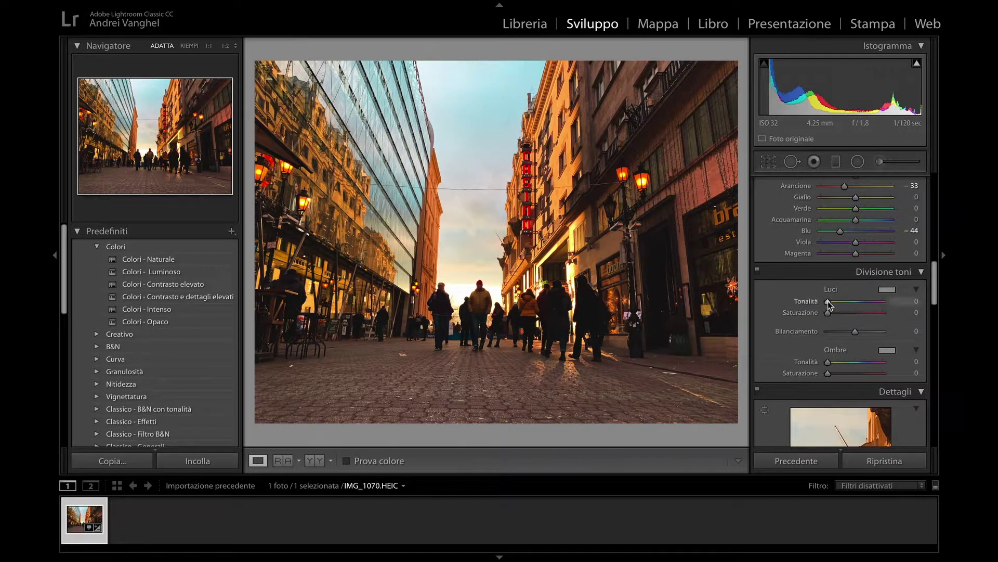
pyautogui.moveTo(831, 312); pyautogui.dragTo(767, 380)
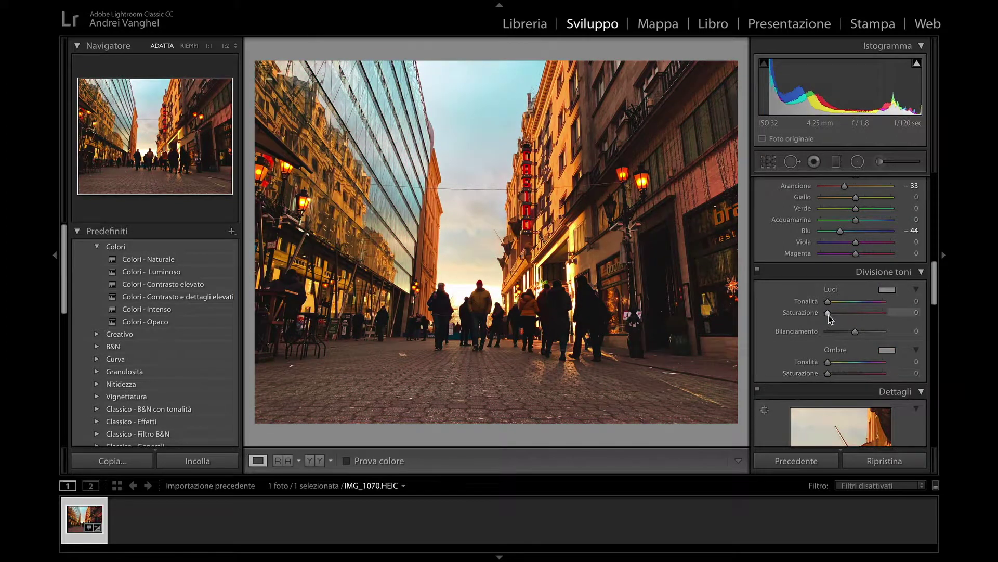
pyautogui.moveTo(828, 313); pyautogui.dragTo(851, 300)
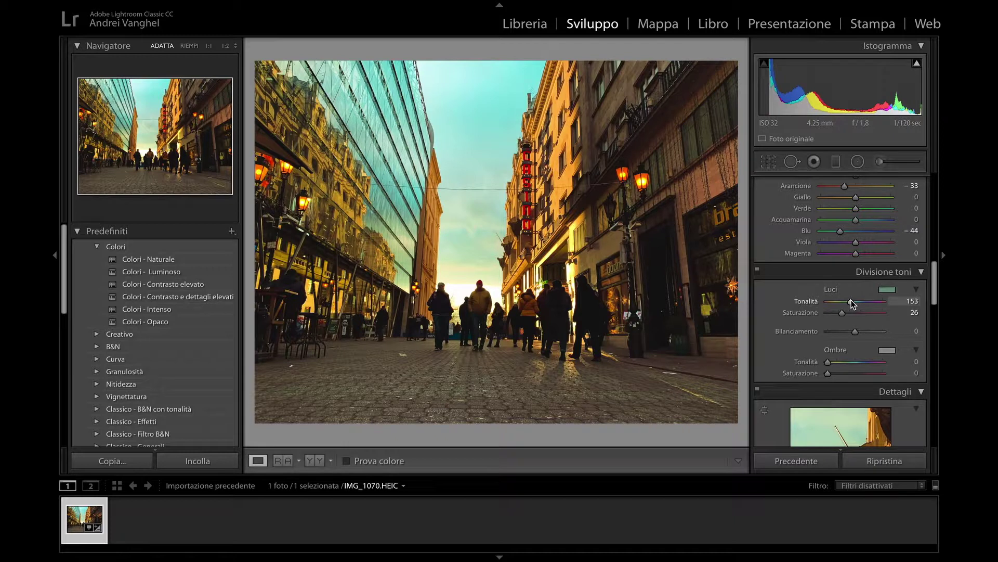
pyautogui.moveTo(859, 301); pyautogui.dragTo(854, 301)
pyautogui.click(911, 302)
pyautogui.write('180')
pyautogui.press('Return')
pyautogui.moveTo(844, 313)
pyautogui.mouseDown()
pyautogui.moveTo(856, 312)
pyautogui.moveTo(847, 314)
pyautogui.mouseUp()
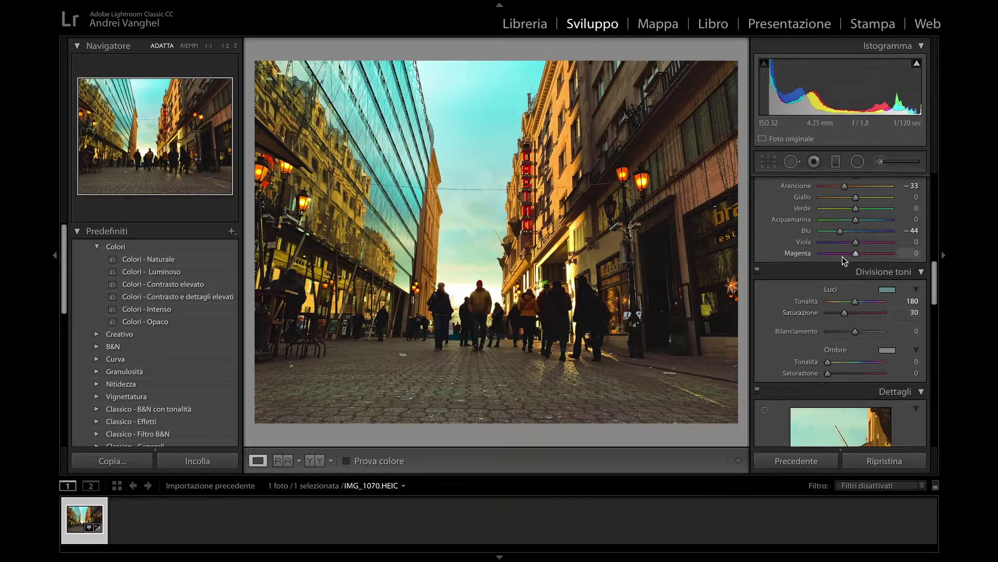
pyautogui.scroll(2, 847, 292)
pyautogui.moveTo(855, 241); pyautogui.dragTo(933, 244)
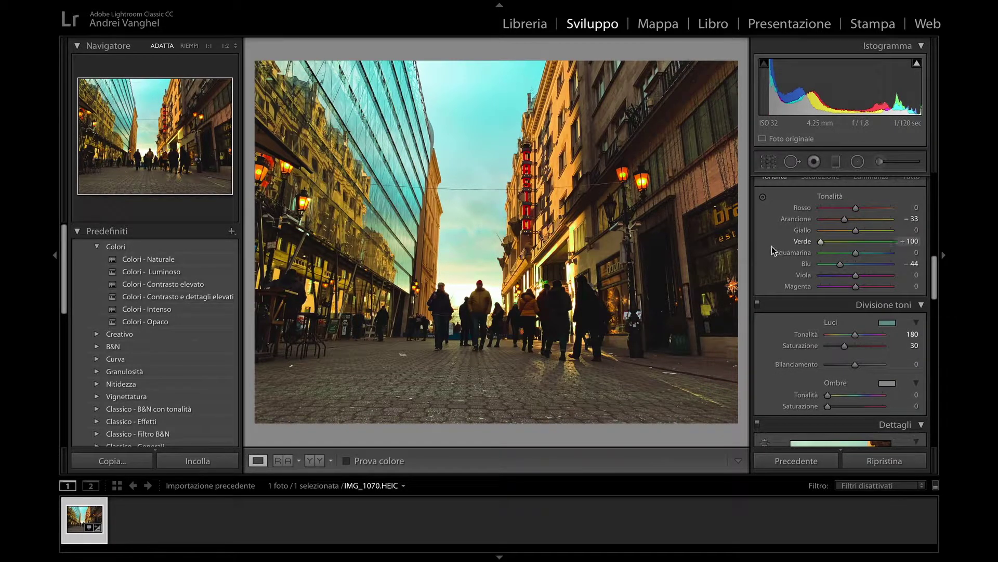
pyautogui.hotkey('ctrl', 'z')
# Set the HSL hue of Arancione to -50
pyautogui.click(764, 197)
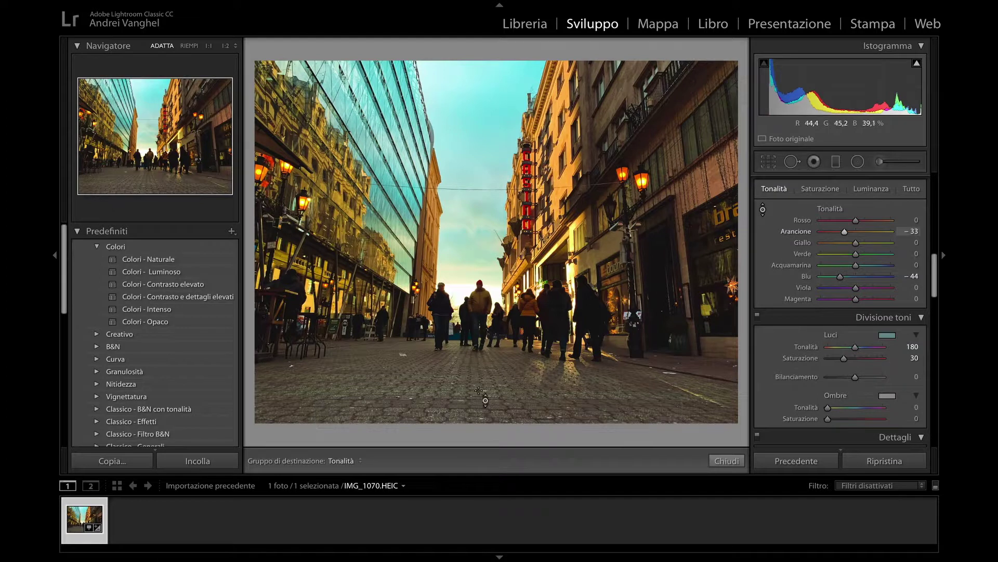
pyautogui.moveTo(845, 236)
pyautogui.mouseDown()
pyautogui.moveTo(863, 234)
pyautogui.moveTo(832, 232)
pyautogui.mouseUp()
pyautogui.click(907, 231)
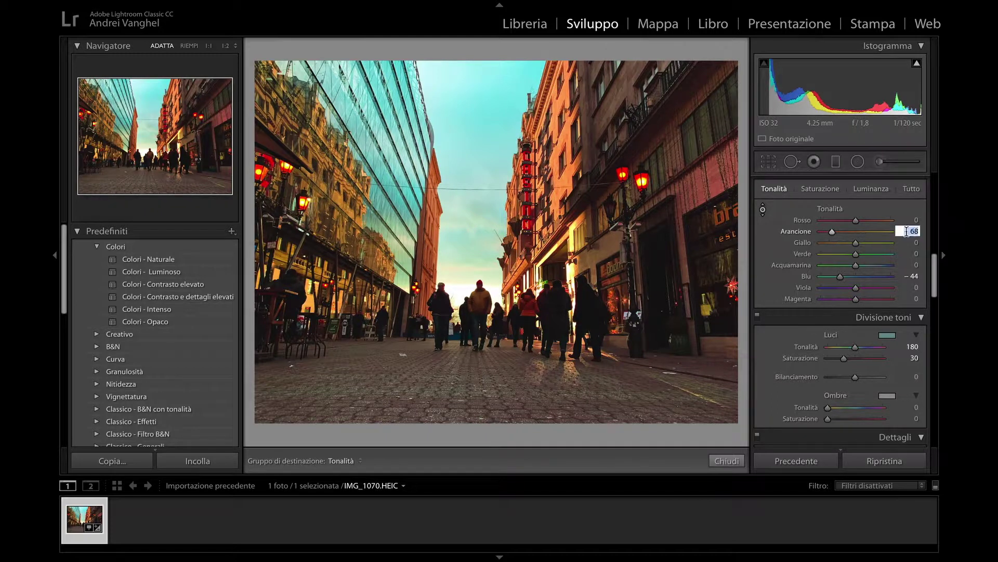
pyautogui.write('-50')
pyautogui.press('Return')
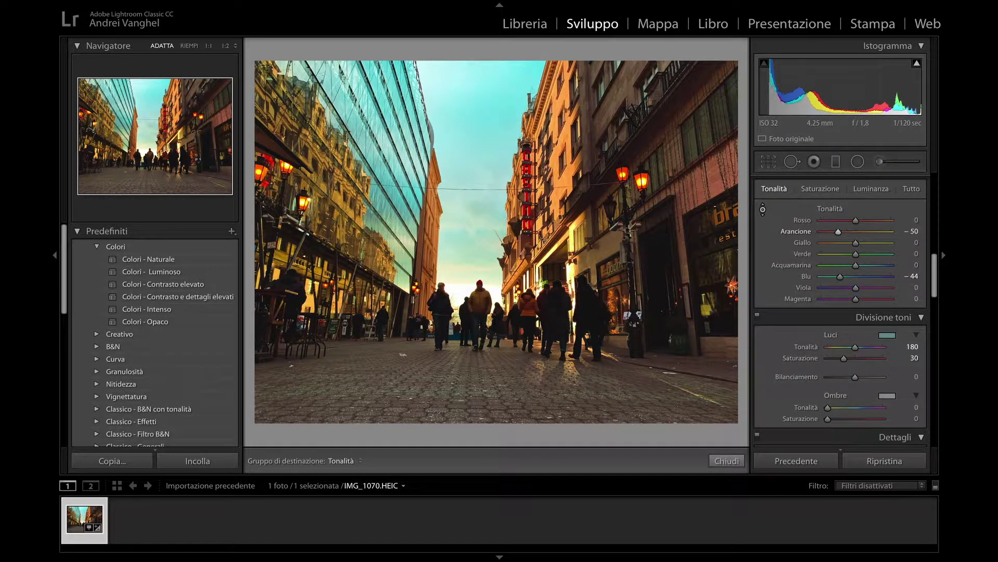
# Set the HSL hue of Giallo to -80
pyautogui.moveTo(857, 246); pyautogui.dragTo(910, 243)
pyautogui.hotkey('ctrl', 'z')
pyautogui.click(910, 242)
pyautogui.press('BackSpace')
pyautogui.write('-80')
pyautogui.press('Return')
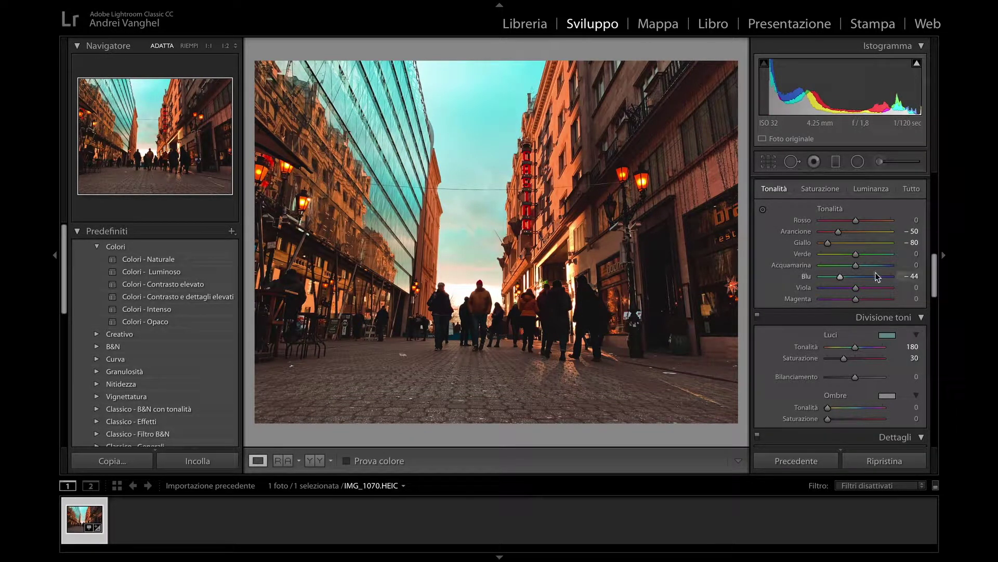
# Darken the photo by lowering the midtone point of the RGB tone curve, and fine-tune the shadow and highlight points
pyautogui.scroll(5, 875, 272)
pyautogui.scroll(2, 875, 273)
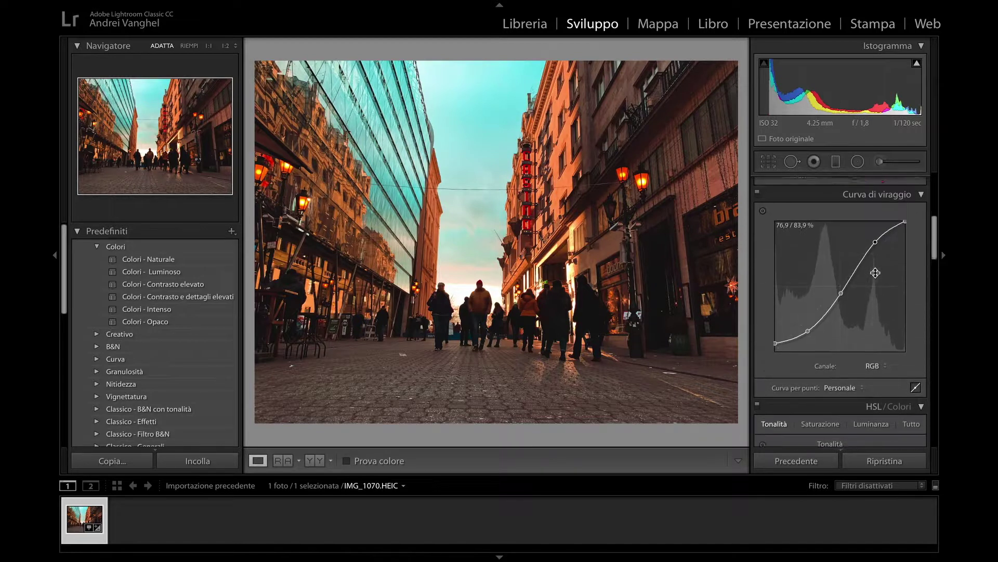
pyautogui.moveTo(842, 304)
pyautogui.mouseDown()
pyautogui.moveTo(842, 285)
pyautogui.moveTo(841, 309)
pyautogui.mouseUp()
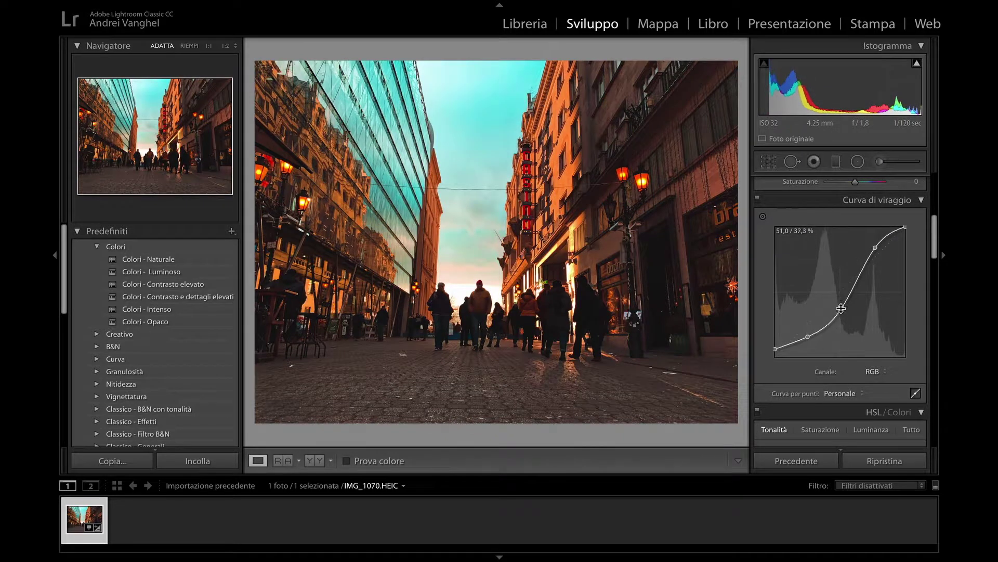
pyautogui.moveTo(808, 337); pyautogui.dragTo(776, 351)
pyautogui.moveTo(841, 309); pyautogui.dragTo(842, 312)
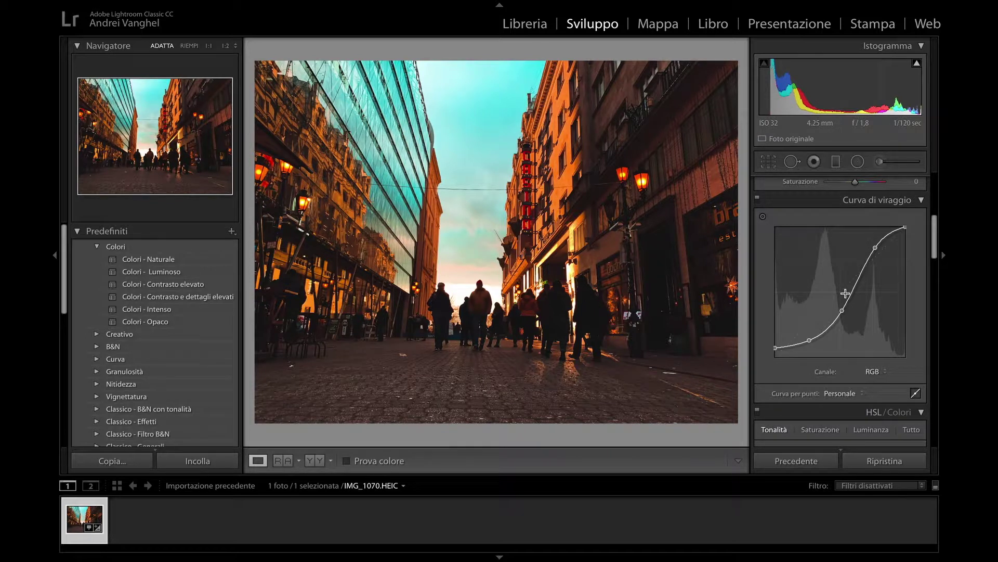
pyautogui.moveTo(876, 250)
pyautogui.mouseDown()
pyautogui.moveTo(866, 276)
pyautogui.moveTo(852, 281)
pyautogui.moveTo(859, 249)
pyautogui.mouseUp()
pyautogui.scroll(5, 878, 248)
pyautogui.hotkey('ctrl', 'z')
pyautogui.hotkey('ctrl', 'z')
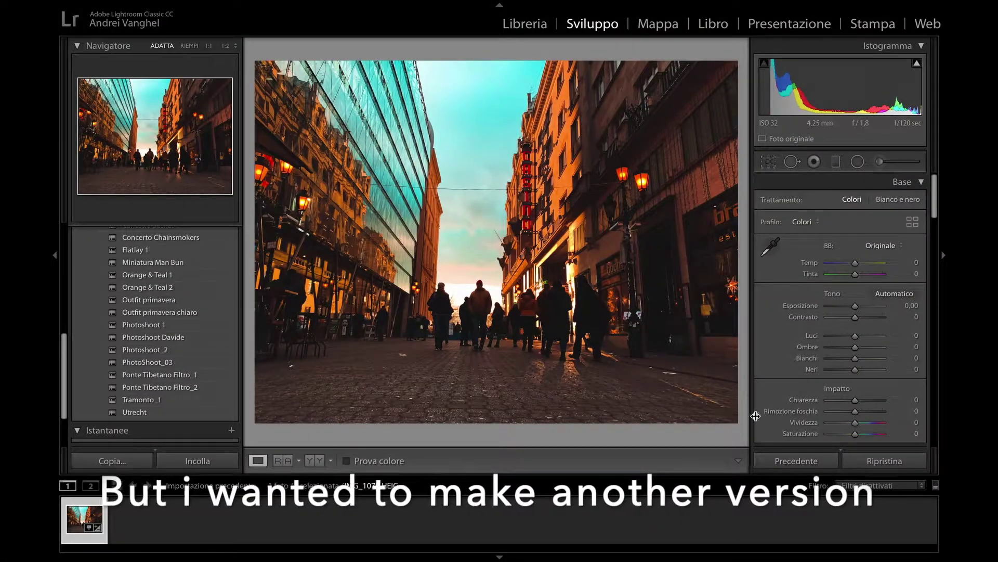
# Set the photo's overall Saturazione in the basic adjustments to -20
pyautogui.scroll(-10, 910, 435)
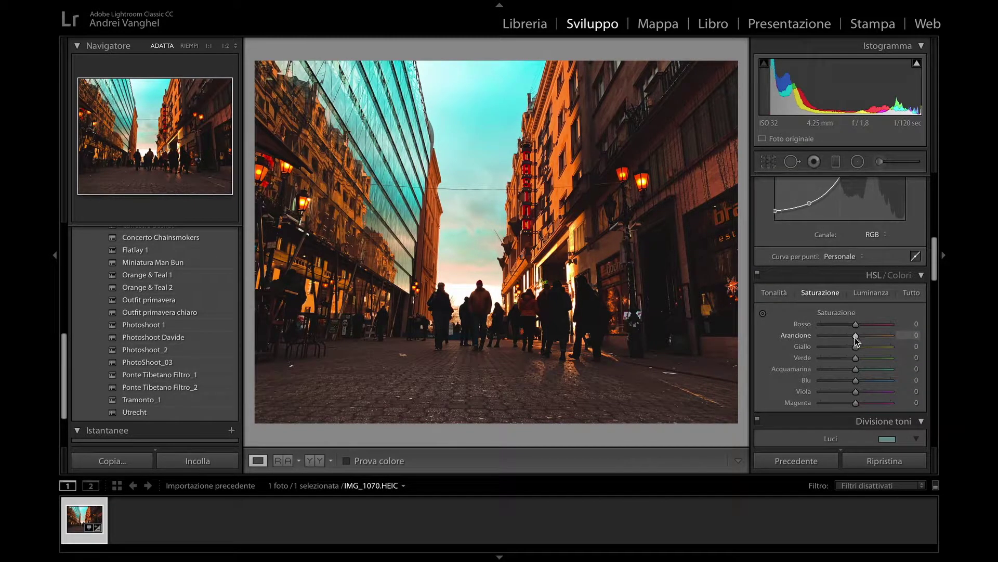
pyautogui.scroll(8, 856, 336)
pyautogui.click(900, 340)
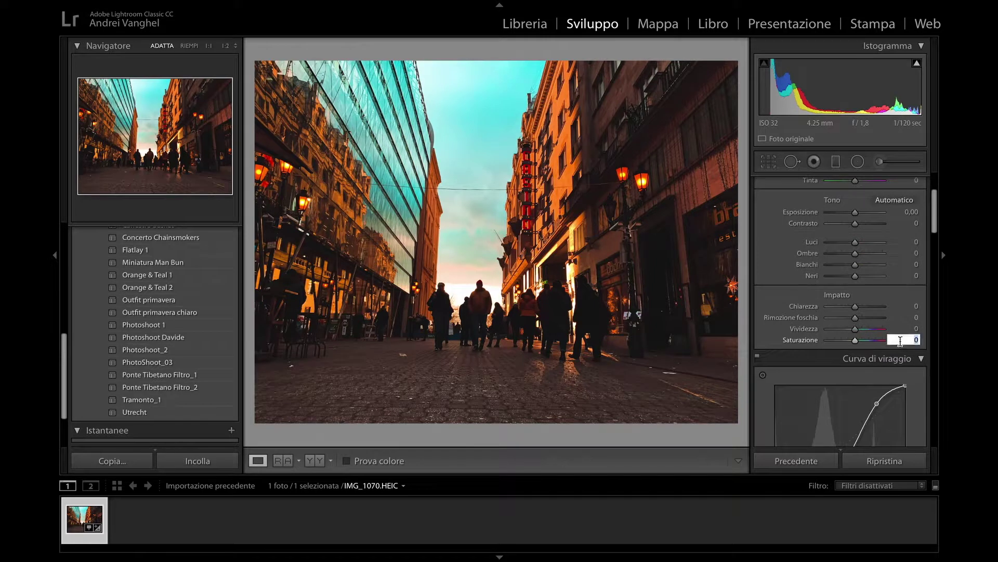
pyautogui.press('Return')
# Set the HSL saturation of Arancione to +40 and Giallo to +50
pyautogui.scroll(-8, 905, 343)
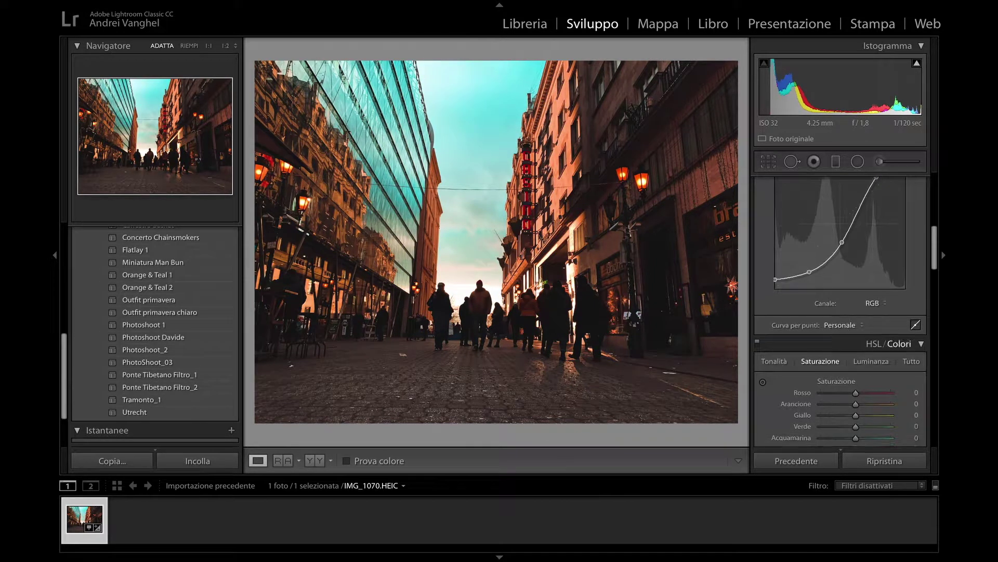
pyautogui.moveTo(855, 342); pyautogui.dragTo(874, 353)
pyautogui.click(910, 341)
pyautogui.write('40')
pyautogui.press('Return')
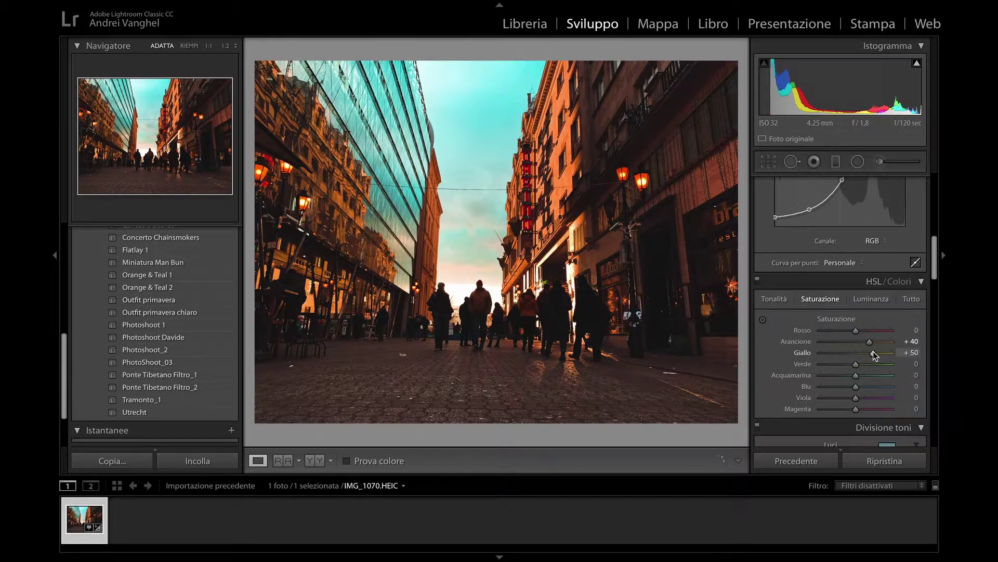
# Set the HSL saturation of Blu to +72 and raise the saturation of Rosso
pyautogui.scroll(-1, 858, 372)
pyautogui.moveTo(856, 371); pyautogui.dragTo(884, 368)
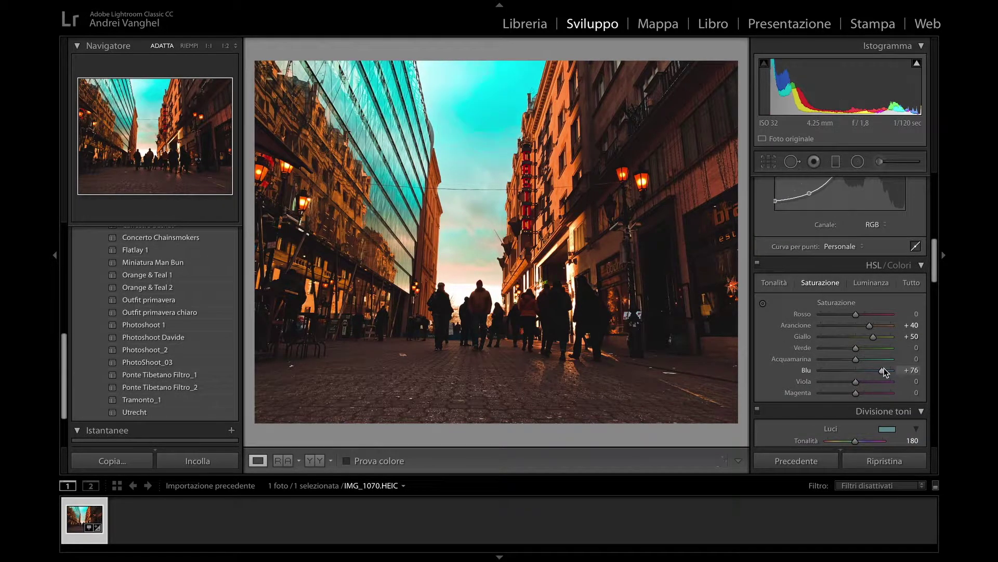
pyautogui.moveTo(885, 369)
pyautogui.mouseDown()
pyautogui.moveTo(859, 373)
pyautogui.moveTo(899, 370)
pyautogui.mouseUp()
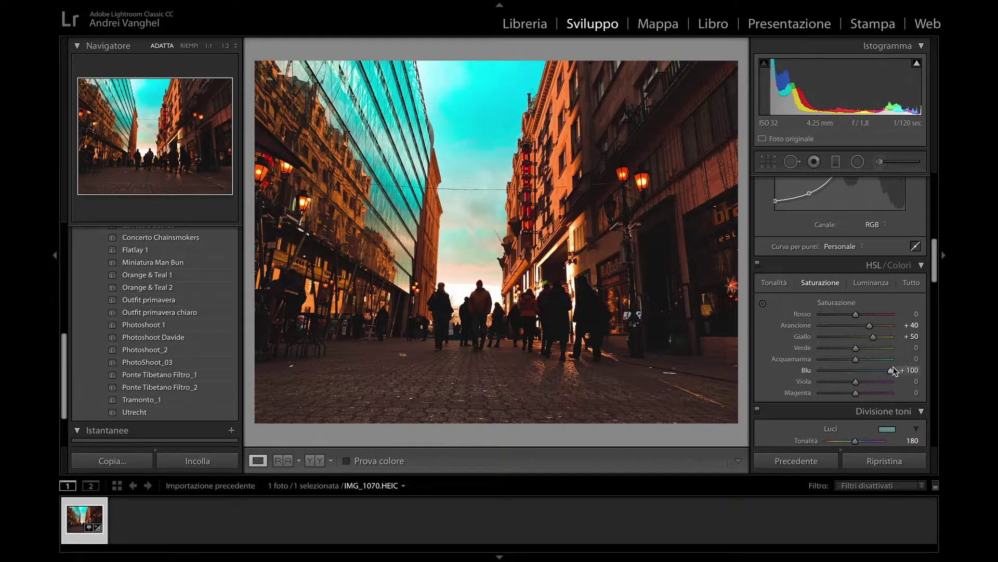
pyautogui.moveTo(883, 369)
pyautogui.mouseDown()
pyautogui.moveTo(868, 369)
pyautogui.moveTo(882, 370)
pyautogui.mouseUp()
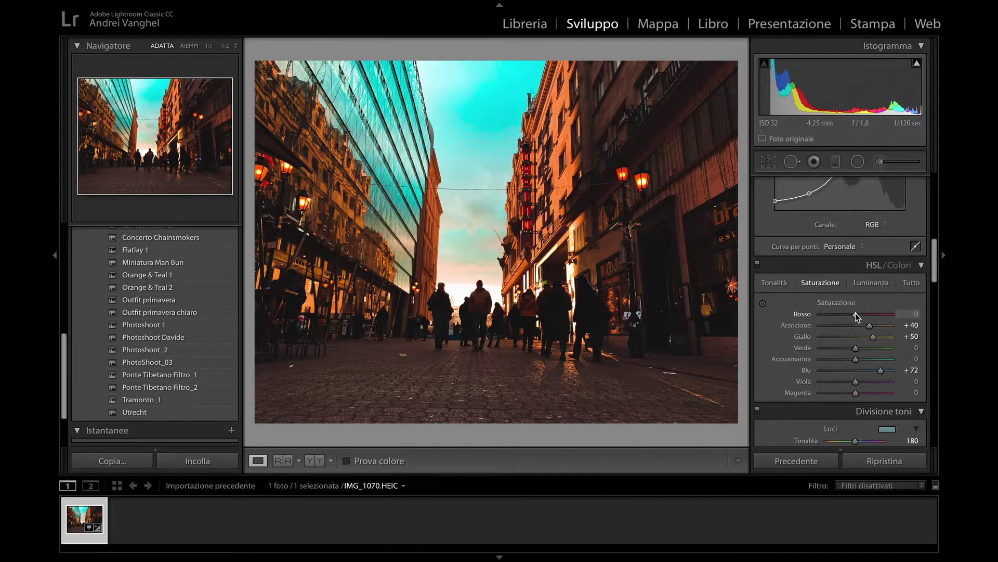
pyautogui.moveTo(868, 313)
pyautogui.mouseDown()
pyautogui.moveTo(851, 314)
pyautogui.moveTo(872, 312)
pyautogui.mouseUp()
pyautogui.scroll(8, 773, 360)
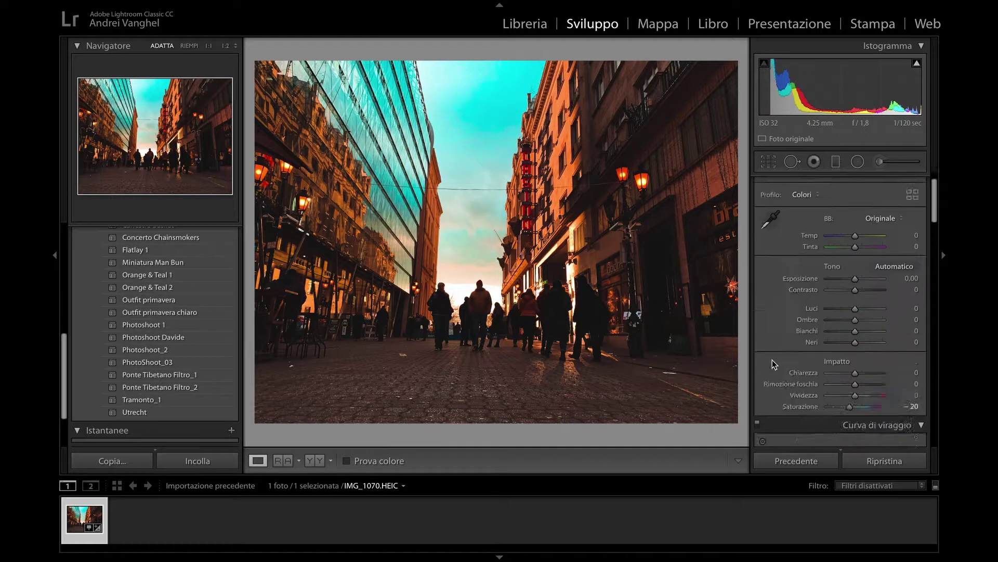